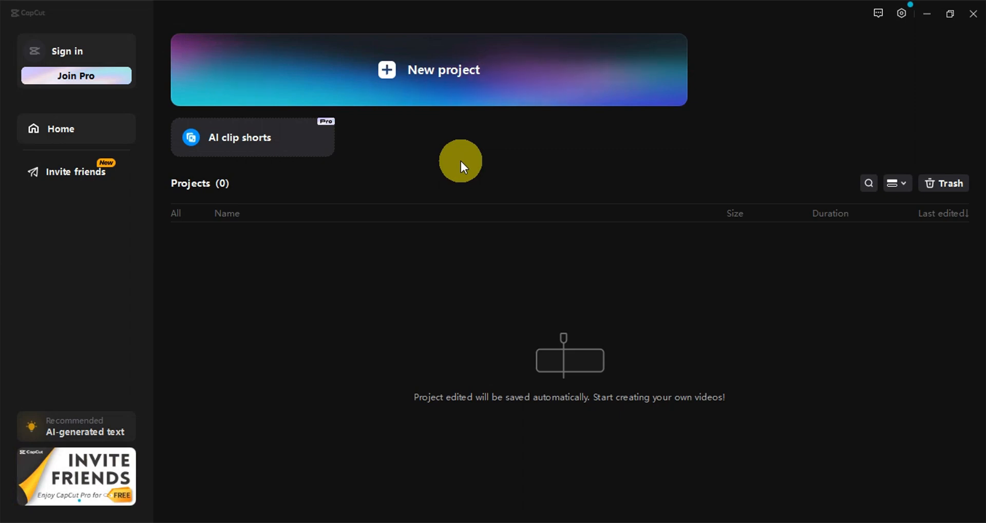
Step: Create a new project, import the pexels forest video with sheep, and place it at the start of the timeline
click(389, 75)
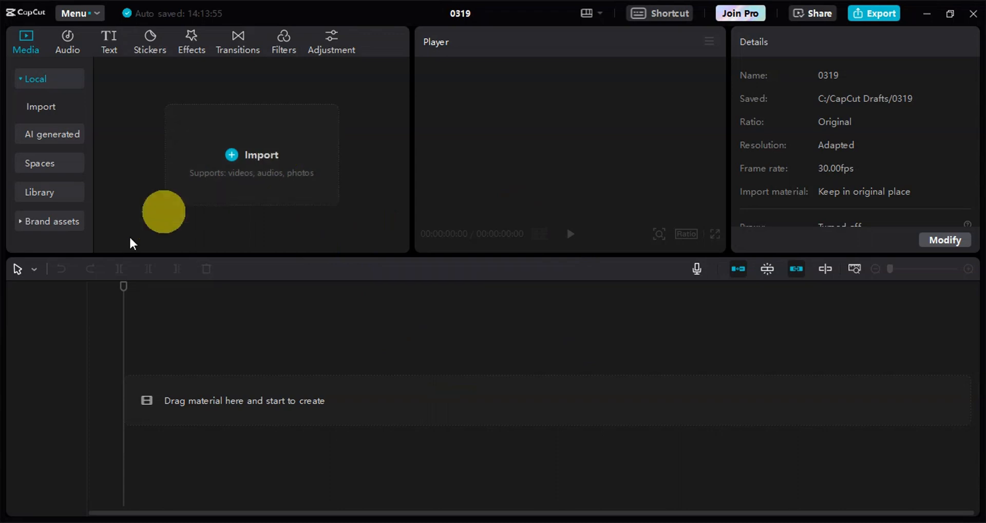
drag(211, 153, 217, 180)
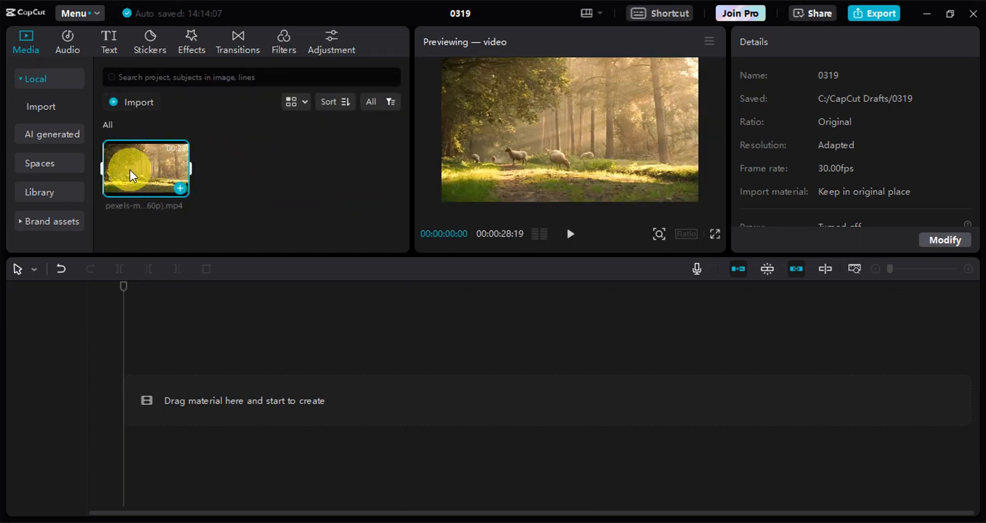
drag(130, 169, 153, 398)
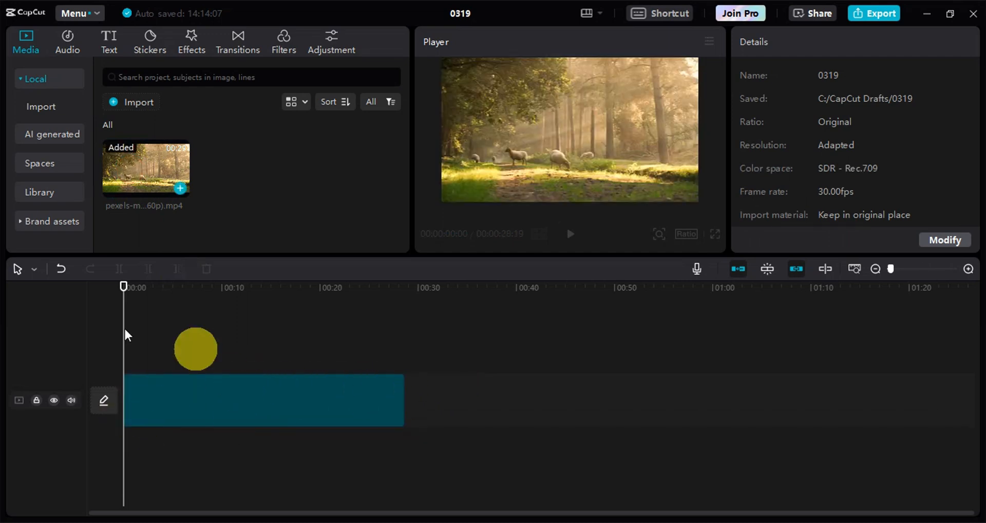
Step: Play back the forest clip and move the playhead to about 10 seconds
click(250, 385)
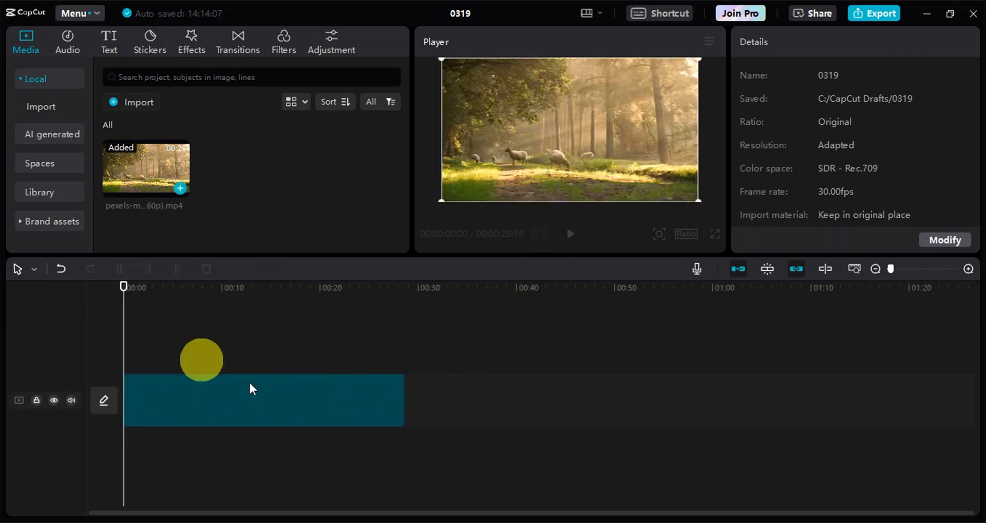
click(569, 237)
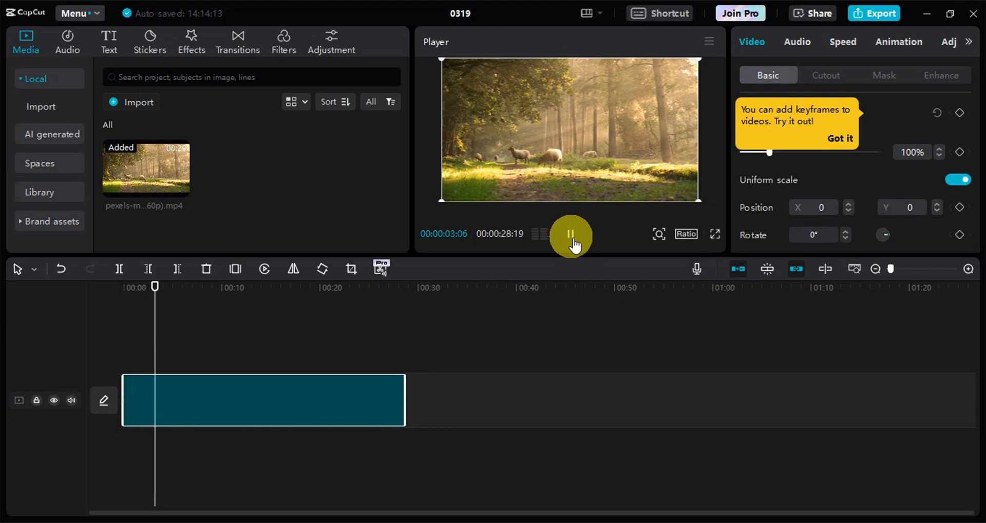
click(226, 330)
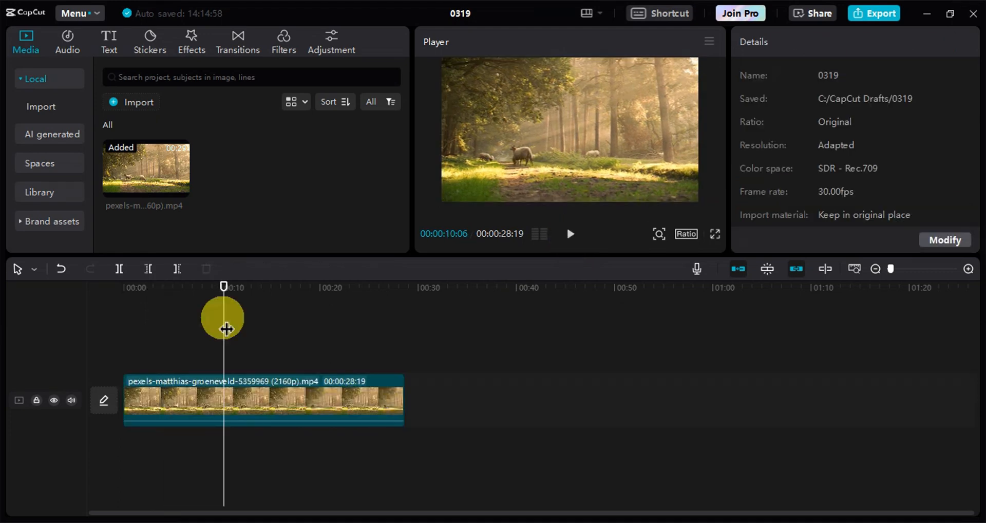
Step: Lower the forest clip's blend opacity all the way down so its picture is hidden
click(380, 393)
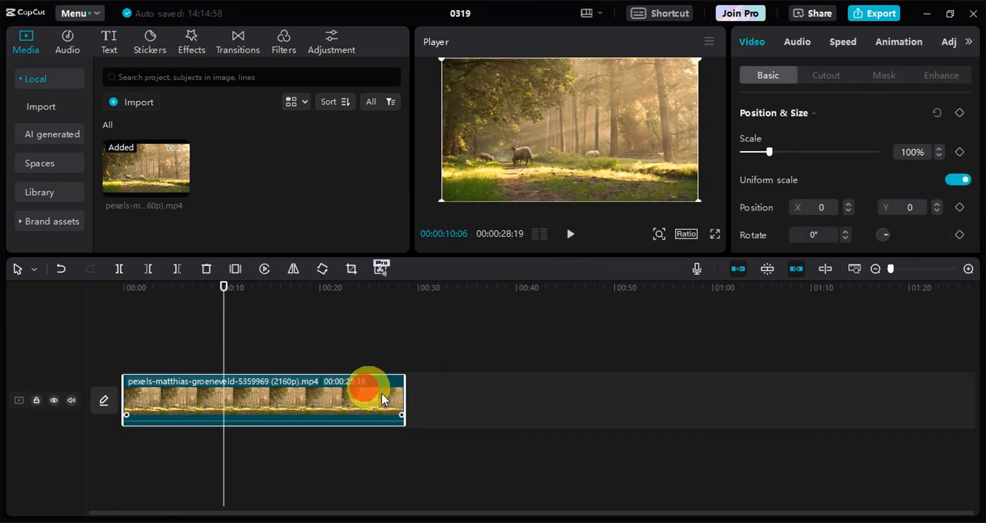
scroll(828, 128, down, 5)
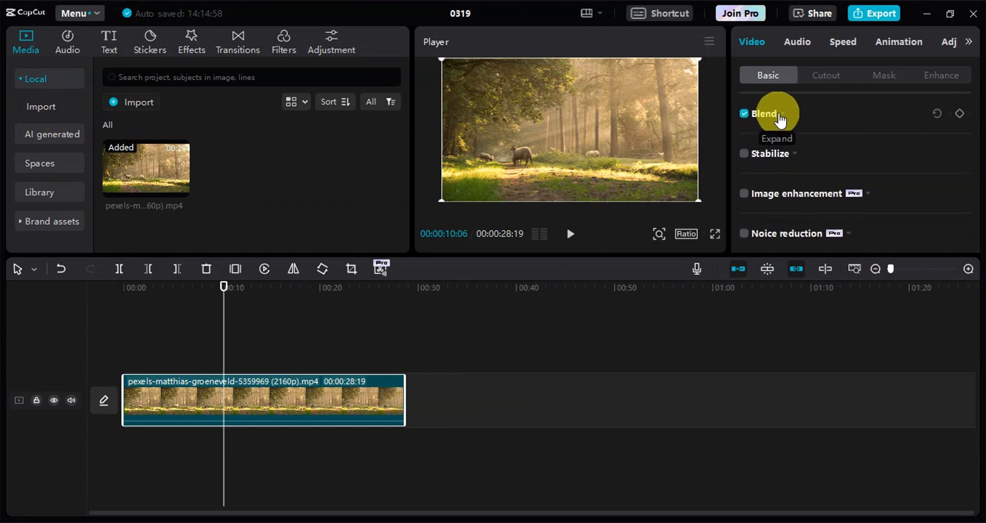
click(773, 116)
scroll(795, 134, down, 2)
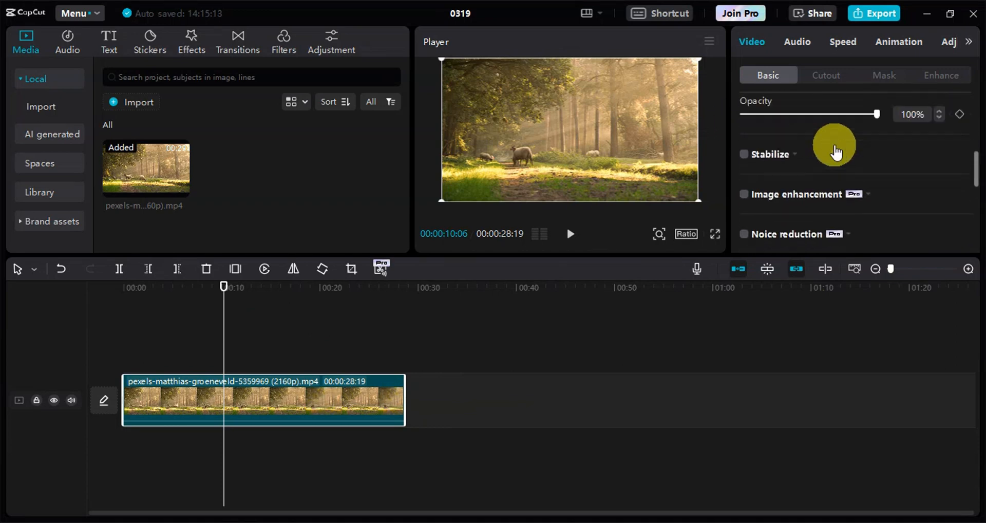
scroll(874, 200, up, 3)
scroll(847, 190, down, 7)
scroll(830, 184, up, 4)
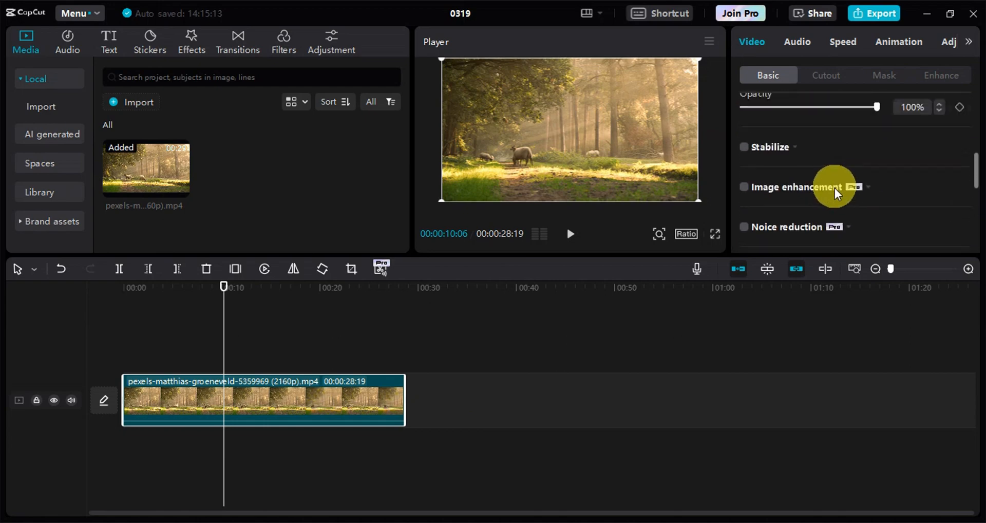
click(866, 176)
drag(864, 175, 740, 180)
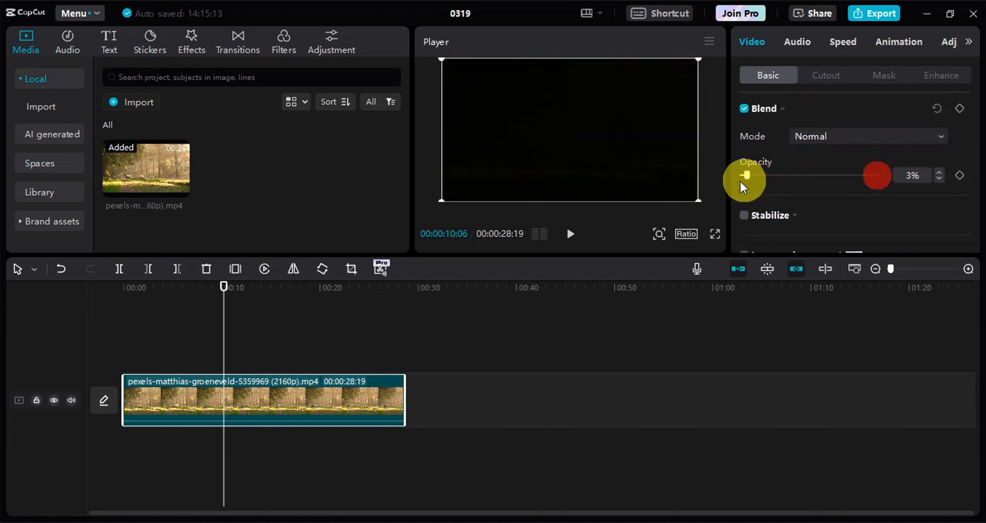
Step: Give the forest clip a Color canvas background in white
scroll(784, 184, down, 10)
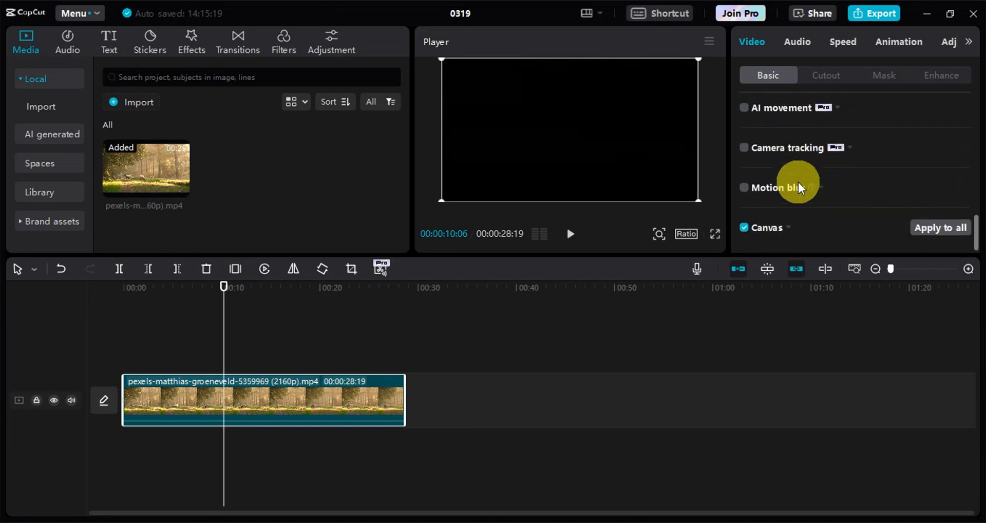
click(783, 223)
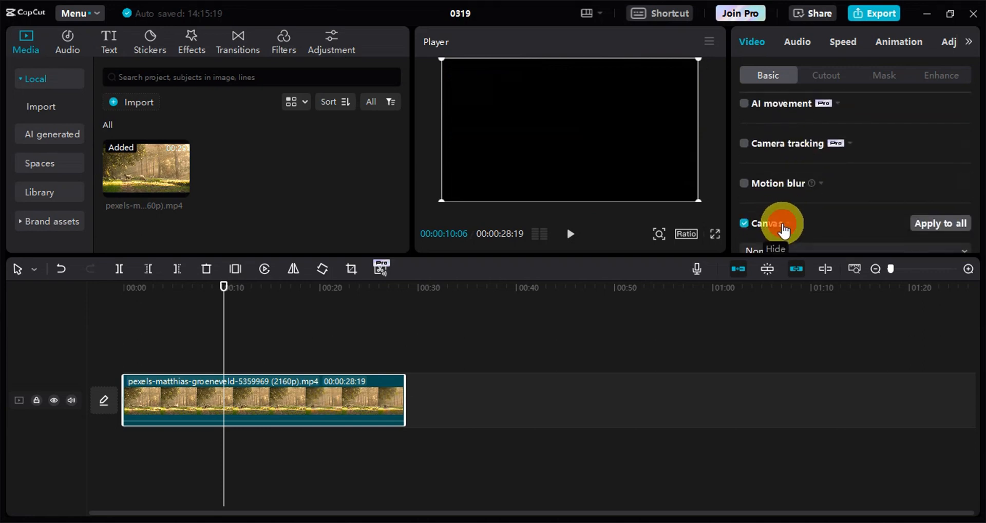
scroll(800, 197, down, 1)
click(789, 224)
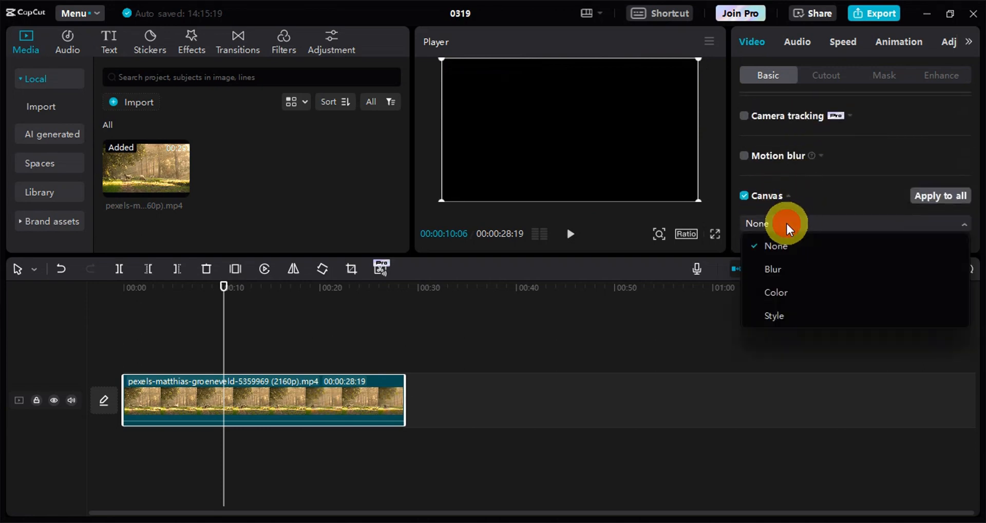
click(784, 297)
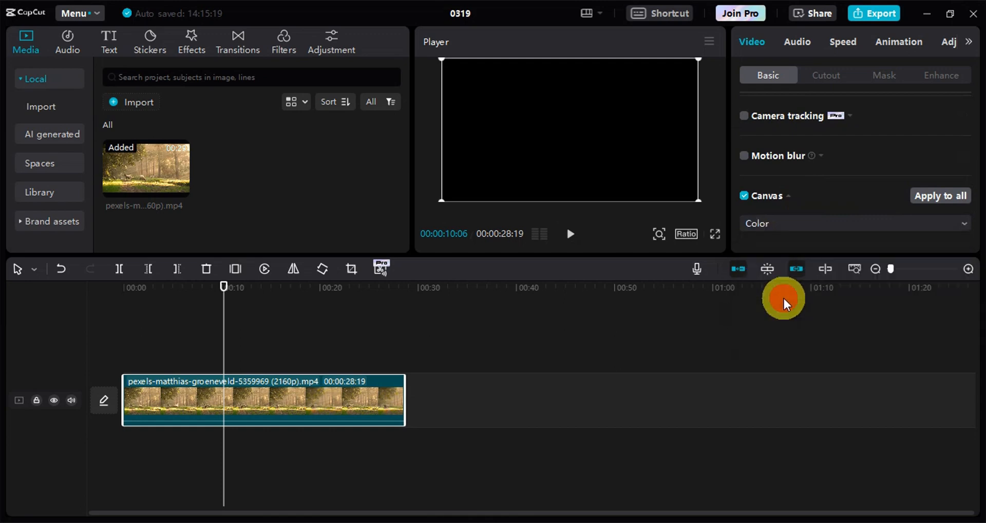
scroll(802, 190, down, 1)
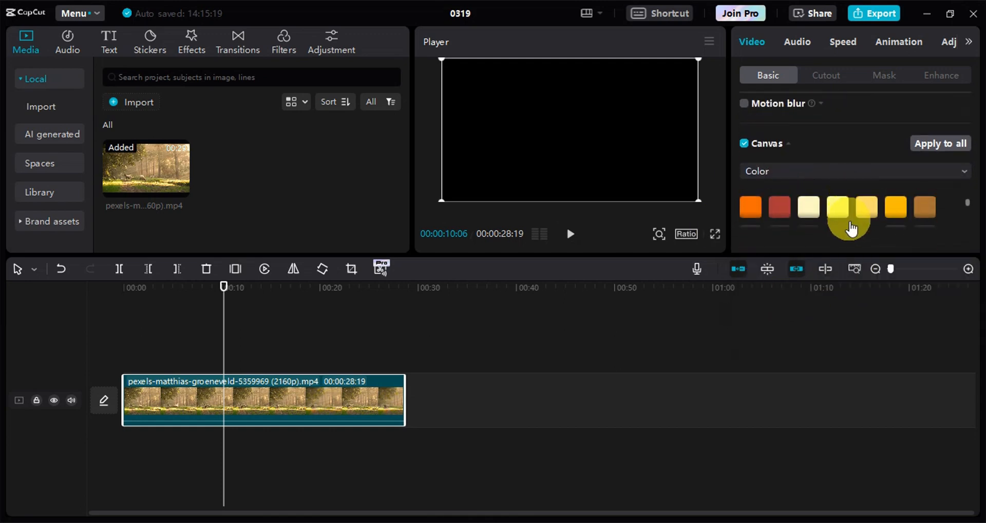
scroll(822, 195, up, 1)
click(787, 201)
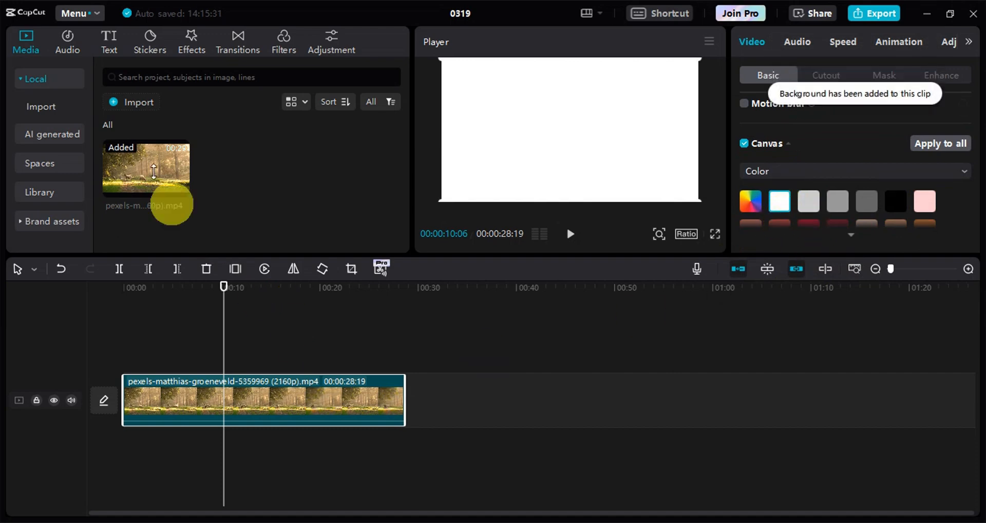
Step: Add a default text to the timeline and stretch it to span the full length of the video clip
click(111, 48)
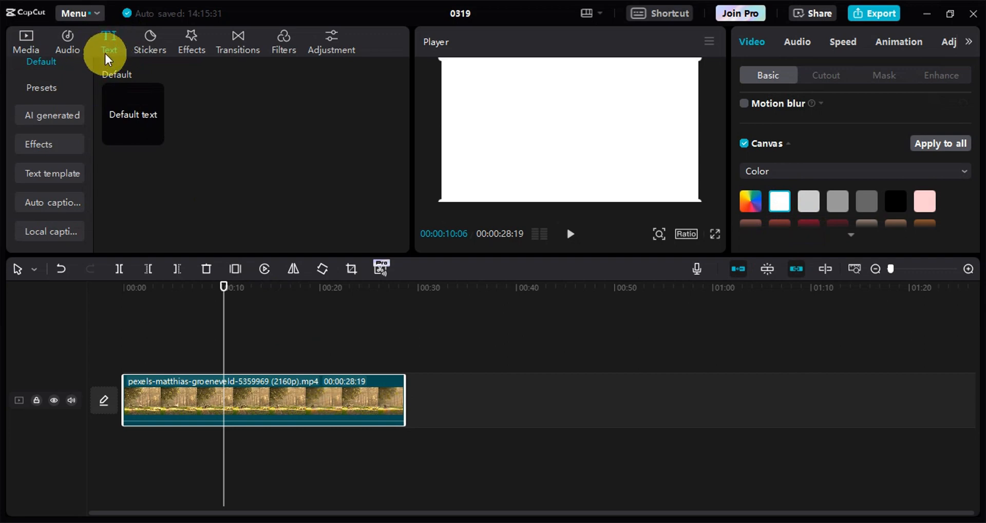
mouse_move(159, 112)
click(154, 137)
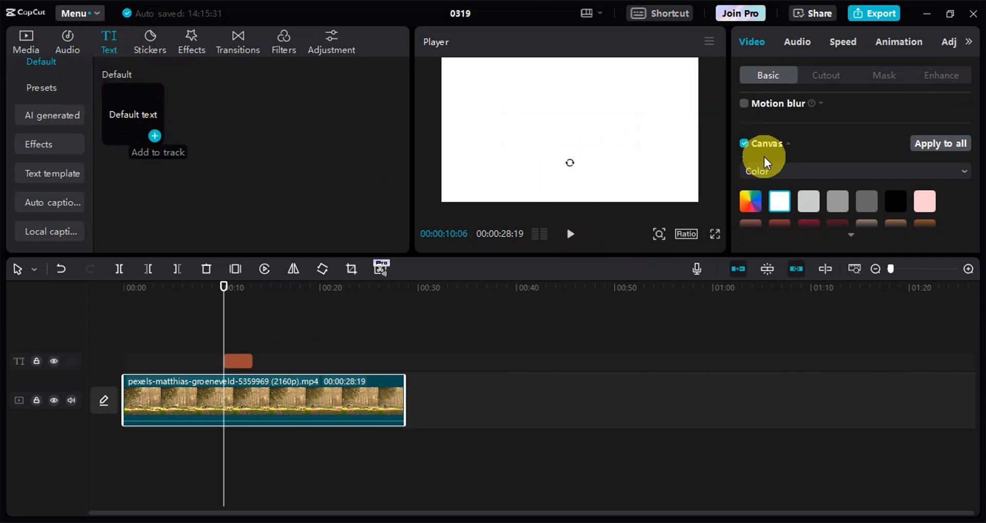
click(227, 364)
drag(227, 371, 110, 368)
drag(250, 363, 403, 353)
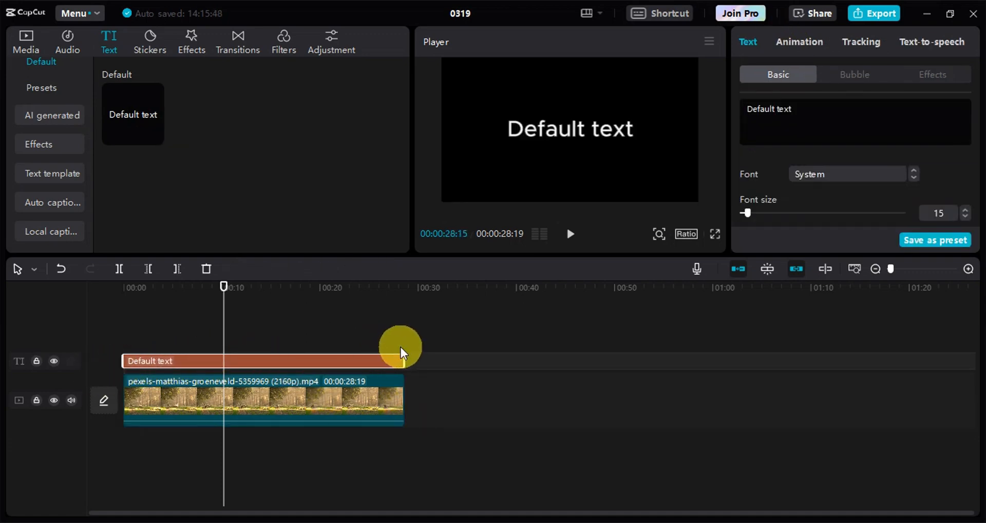
click(403, 288)
Step: Set the text's color to the dark green preset swatch, hex 18893E
scroll(825, 146, down, 5)
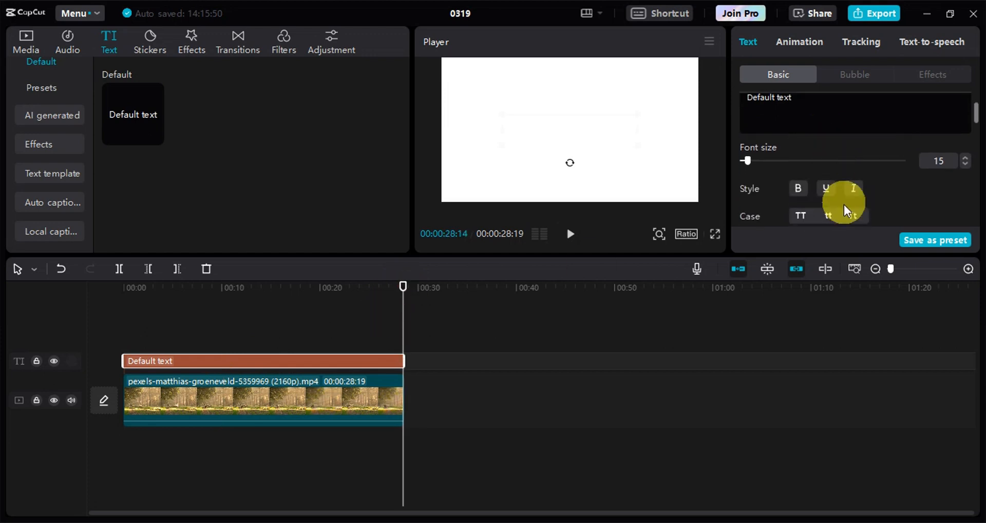
scroll(816, 203, up, 4)
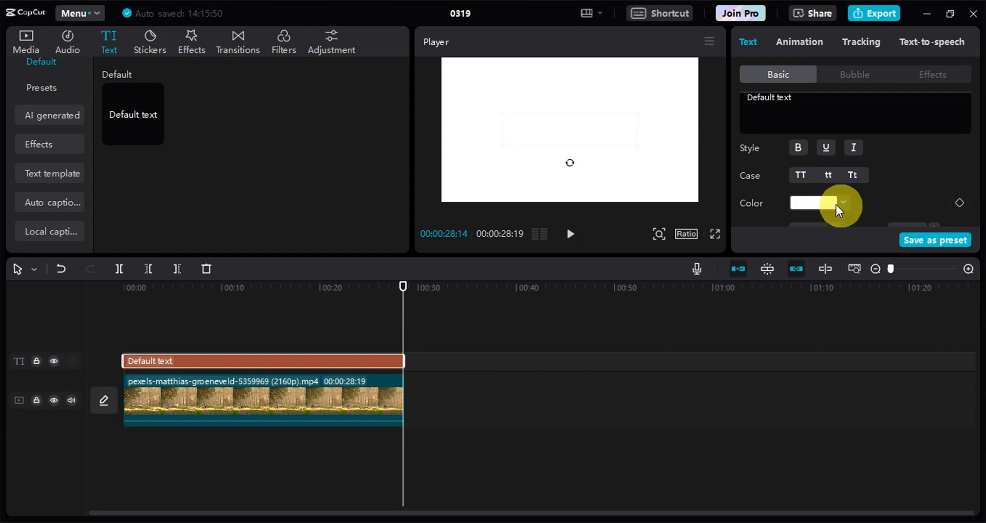
click(843, 201)
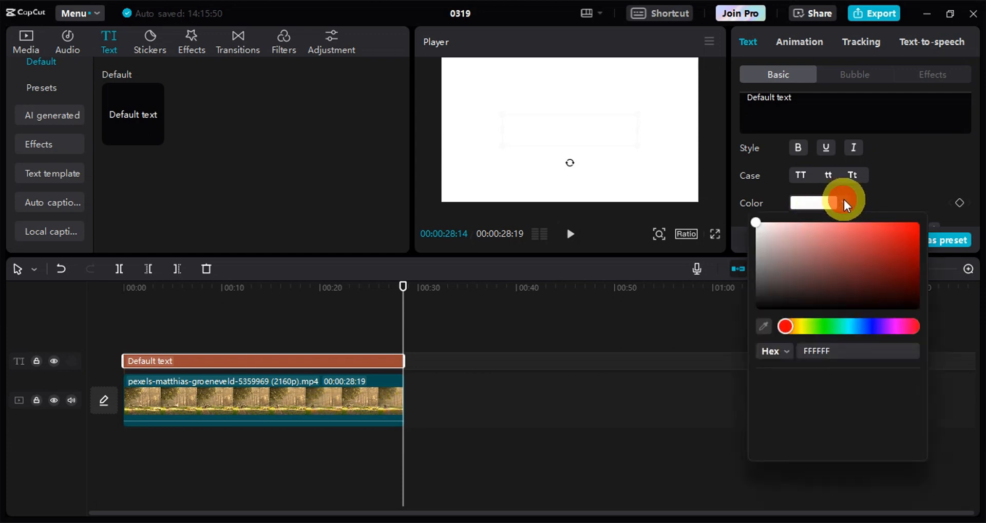
click(877, 239)
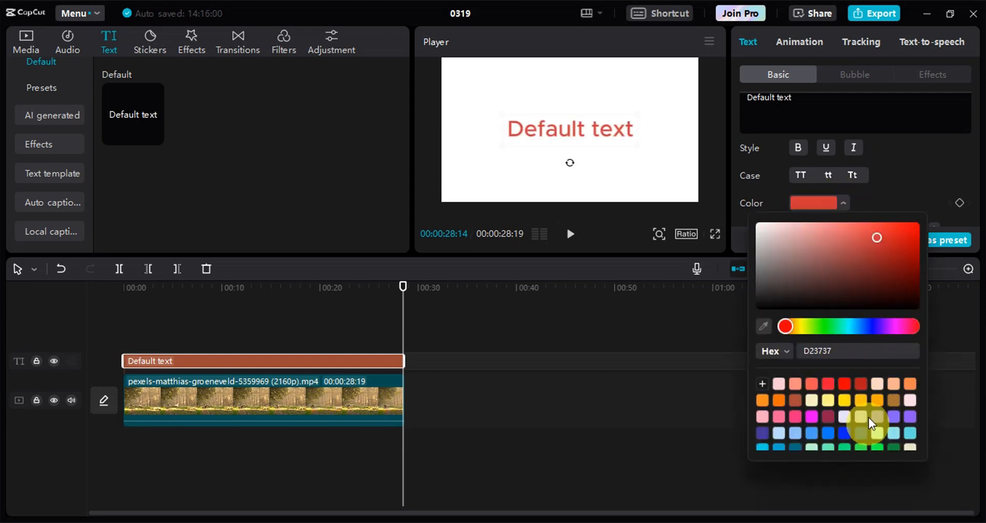
scroll(872, 419, down, 3)
click(895, 397)
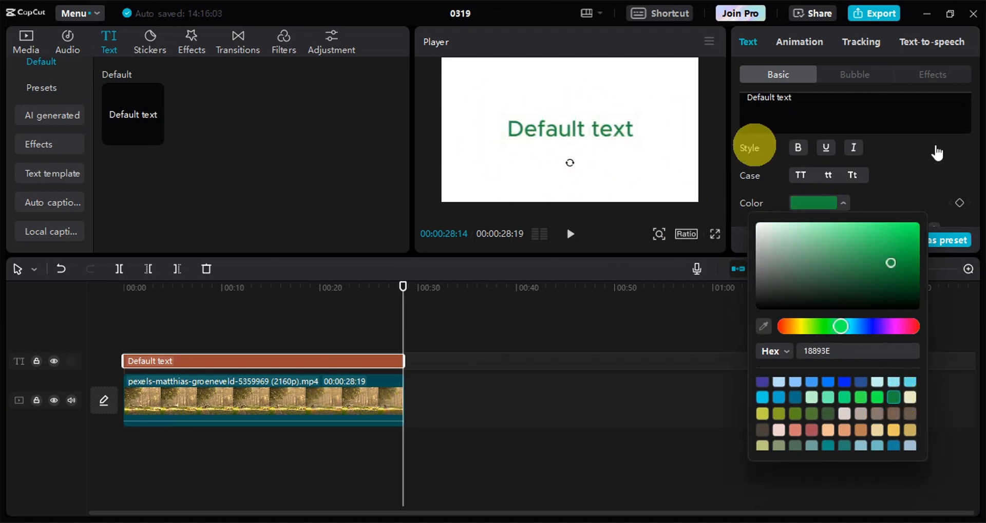
Step: Replace the default wording of the text clip with "TEXT"
drag(814, 103, 723, 103)
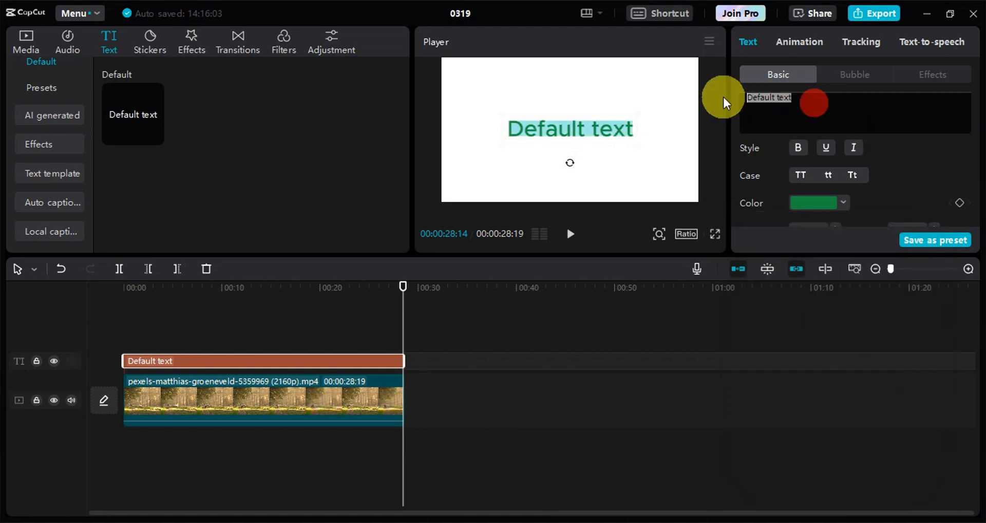
key(BackSpace)
scroll(767, 106, up, 2)
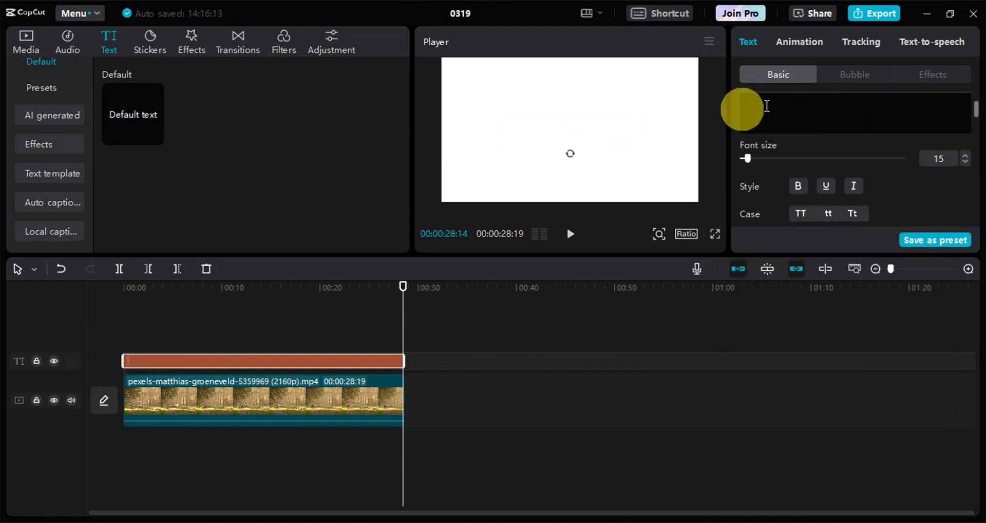
scroll(767, 106, up, 1)
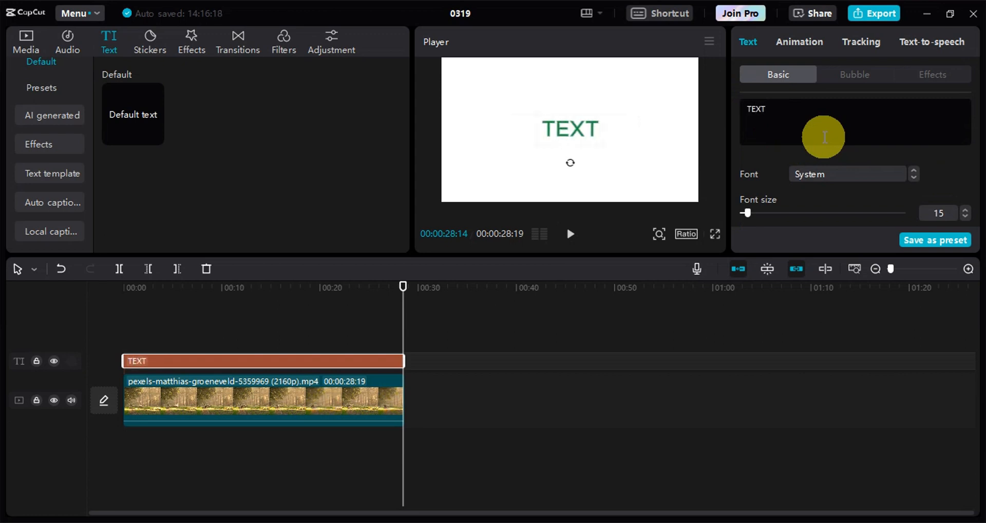
Step: Set the text's font to Kanit-Blk and its font size to 80
click(827, 170)
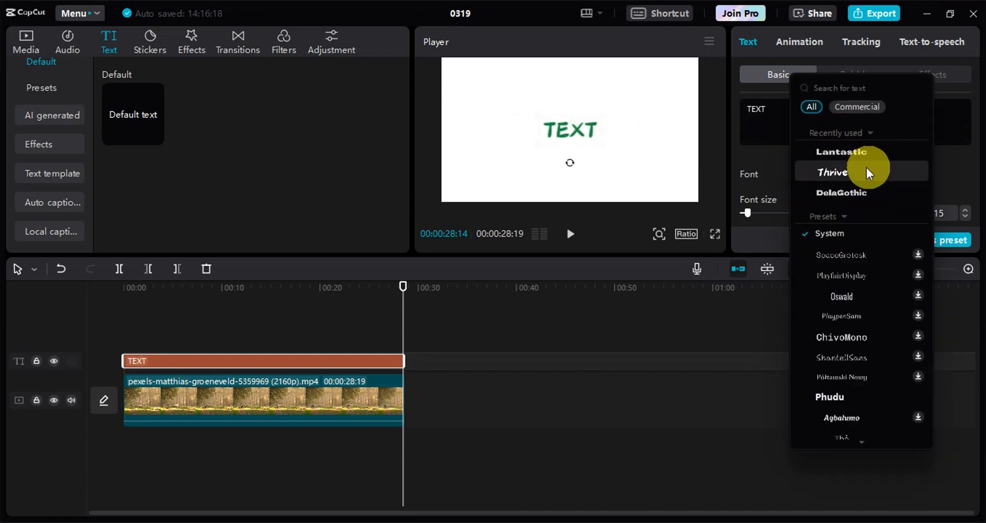
scroll(867, 346, down, 5)
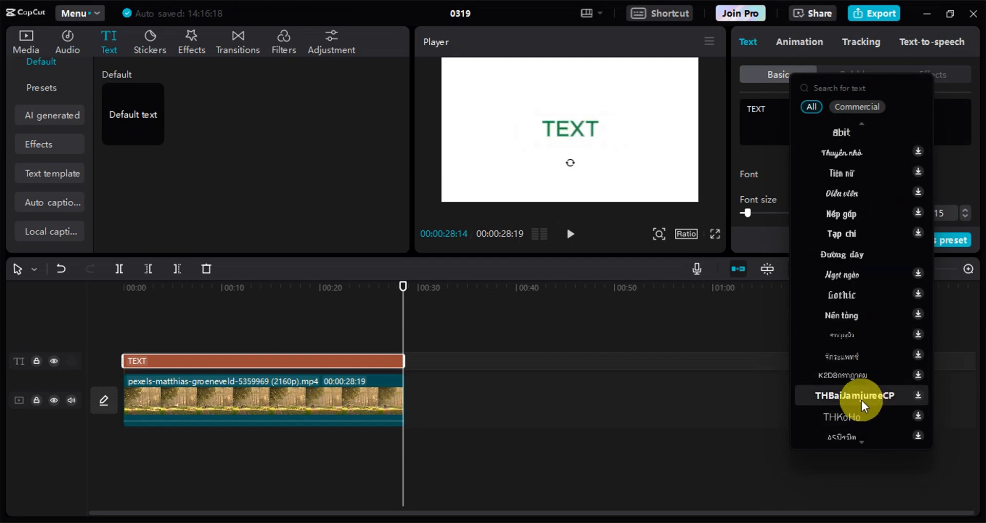
scroll(862, 400, down, 5)
click(845, 301)
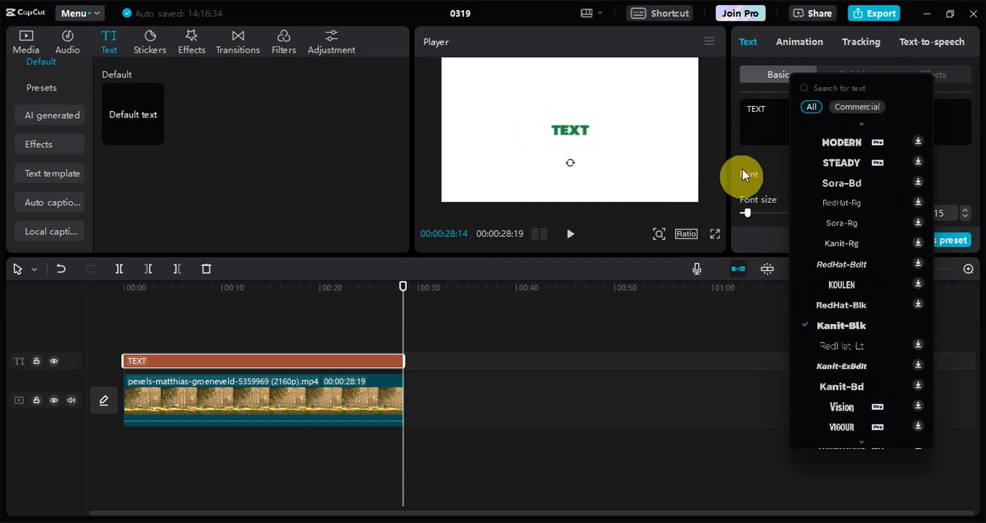
click(747, 146)
scroll(757, 154, down, 1)
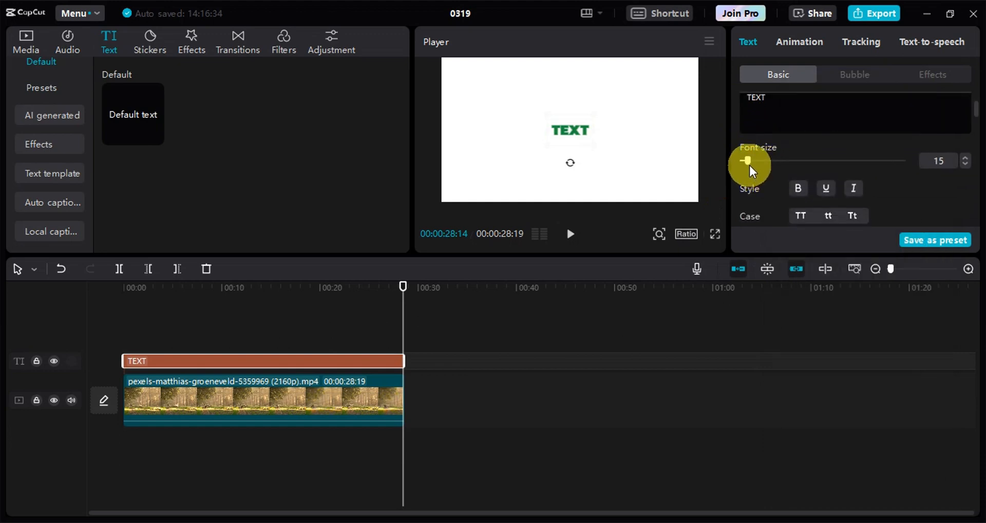
drag(748, 163, 785, 159)
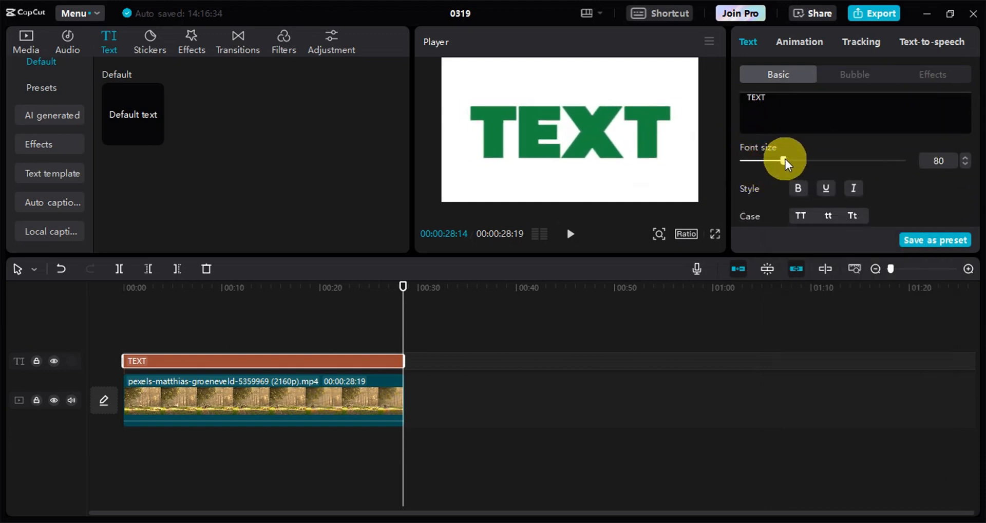
Step: Export the green text video as 0319 in 1080P mp4 at 30fps, without sharing it
scroll(824, 170, down, 2)
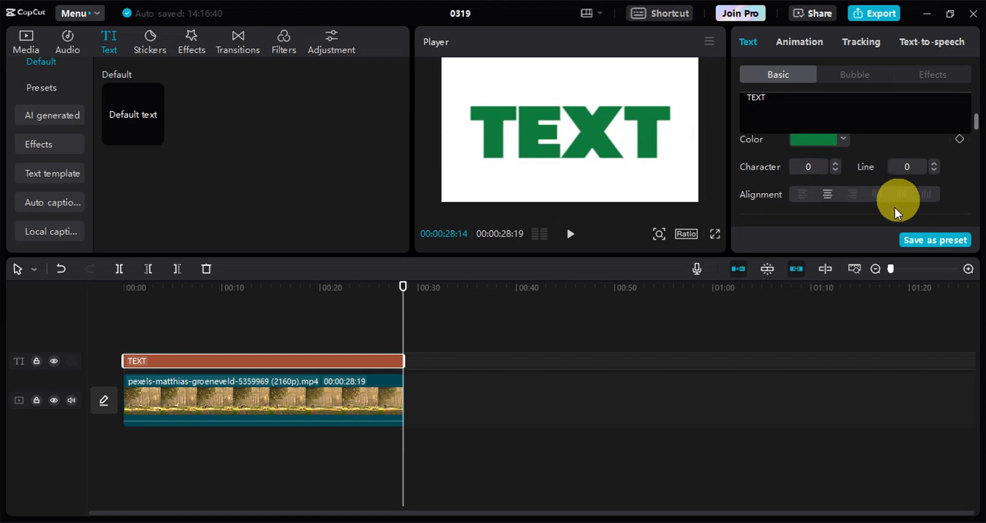
click(884, 14)
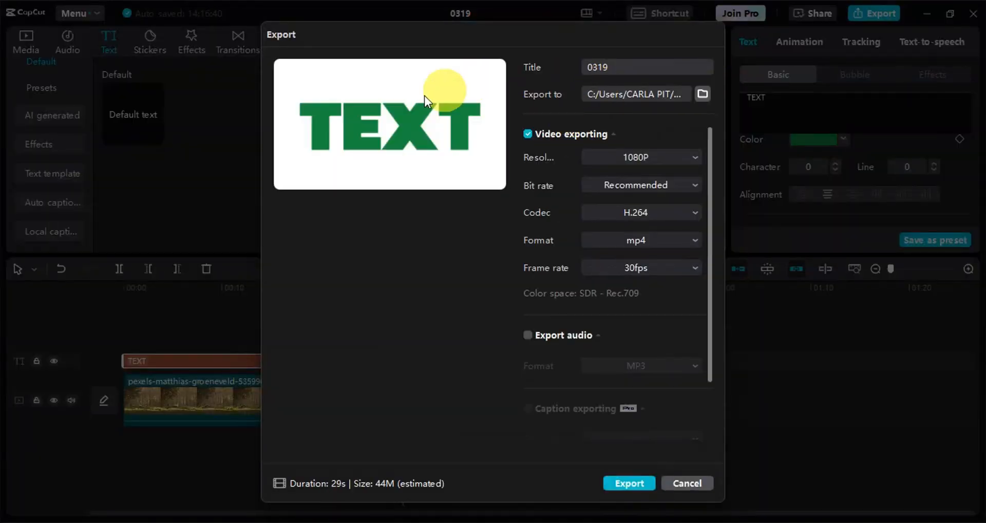
click(628, 484)
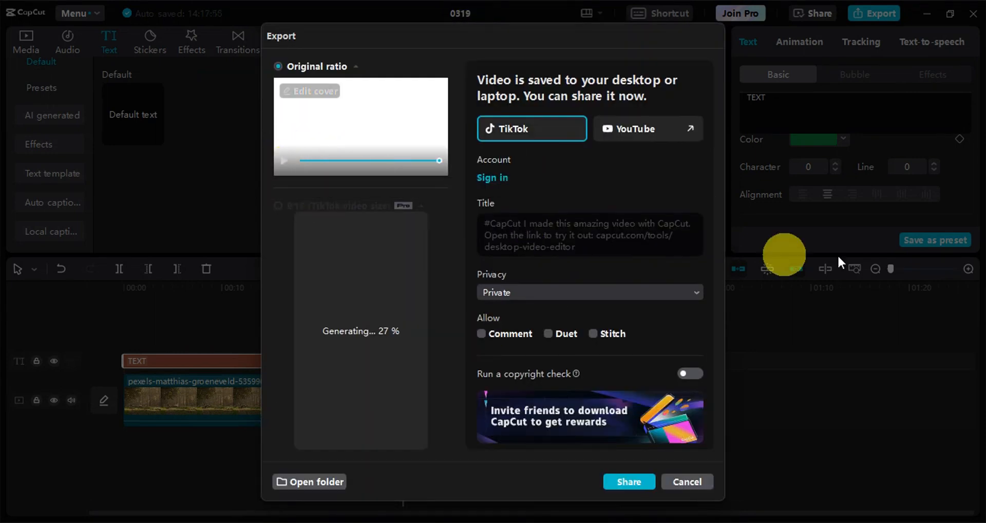
click(682, 480)
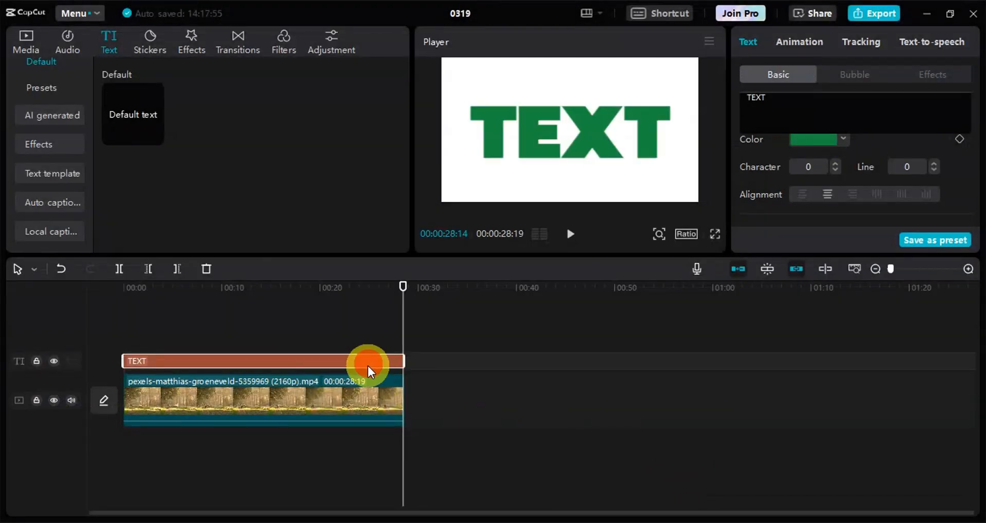
Step: Delete the TEXT clip from the timeline and import the exported 0319 video from the Desktop
key(Delete)
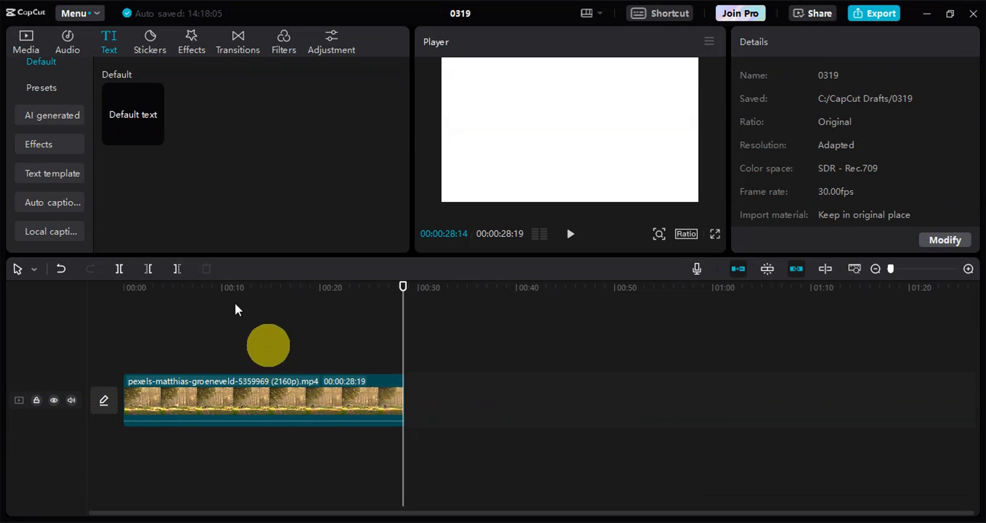
click(32, 47)
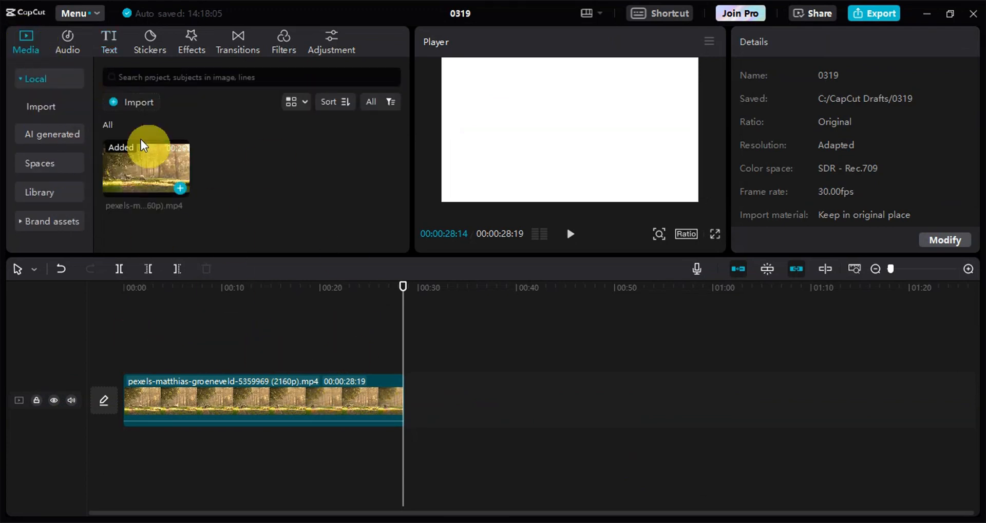
click(121, 98)
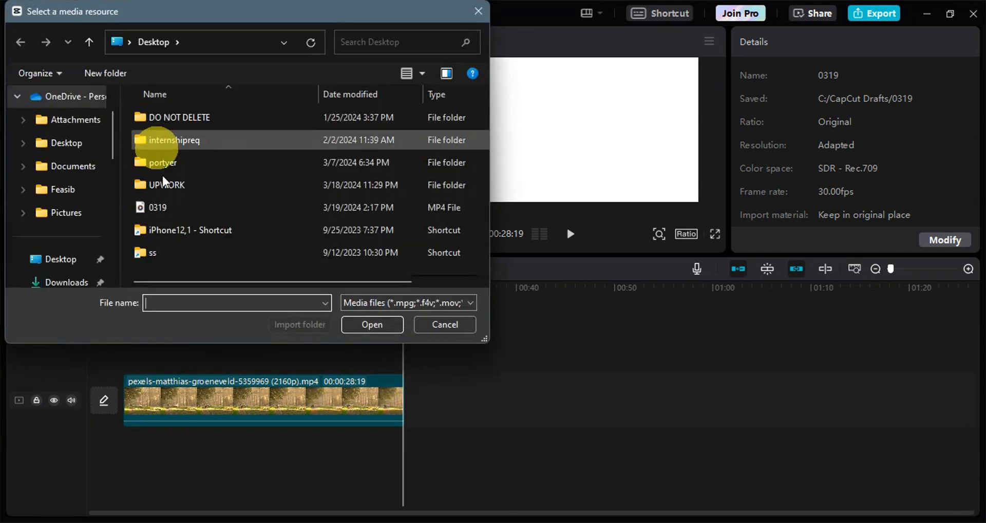
click(168, 209)
click(372, 325)
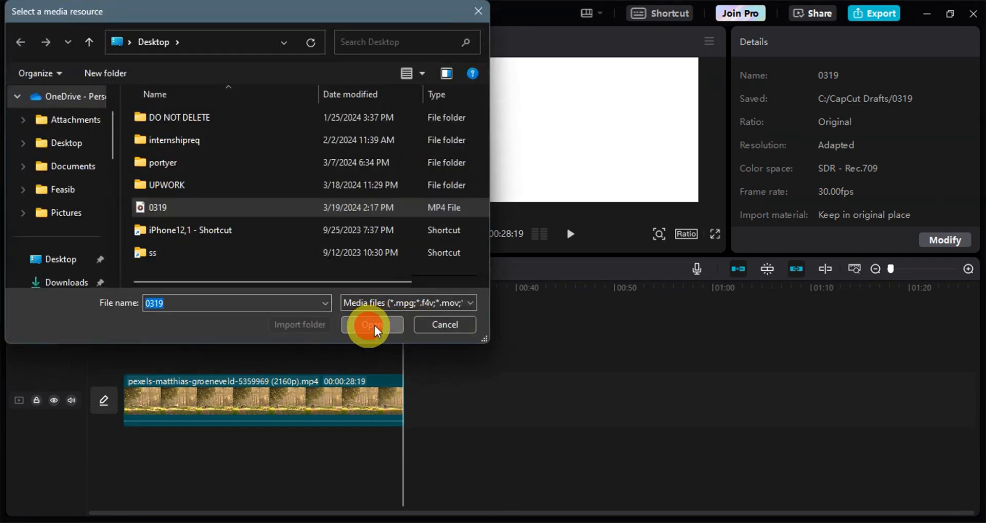
Step: Place 0319.mp4 on a track above the forest clip, aligned to its start, and return the playhead to the beginning
click(241, 184)
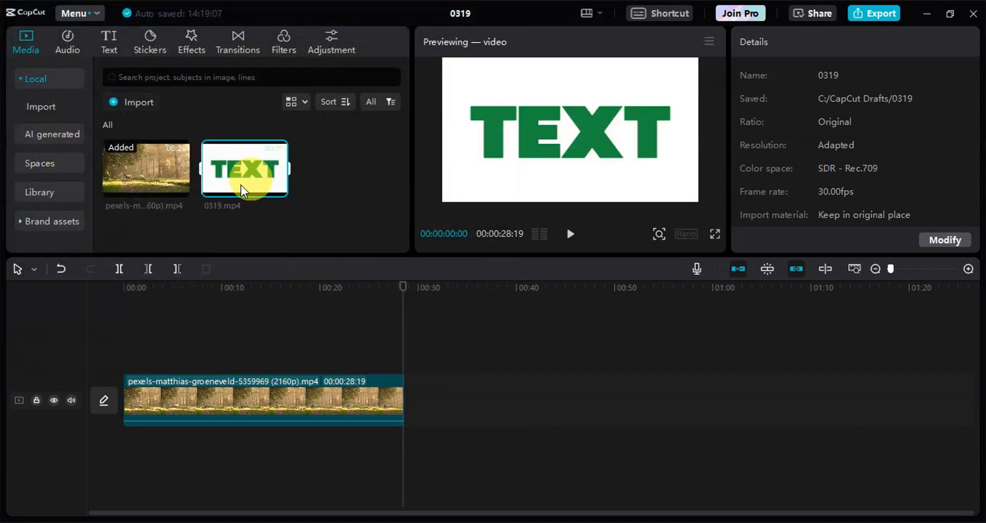
drag(250, 165, 162, 346)
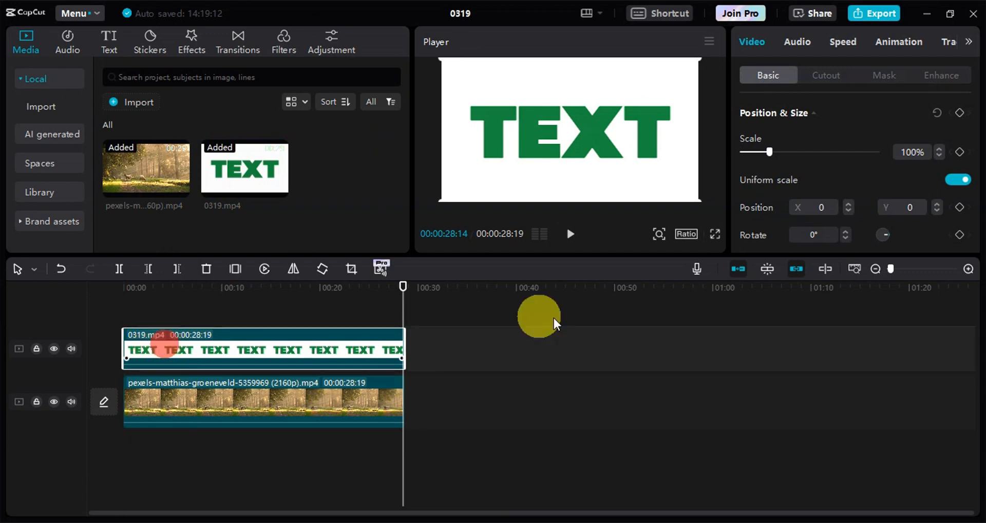
drag(403, 289, 81, 346)
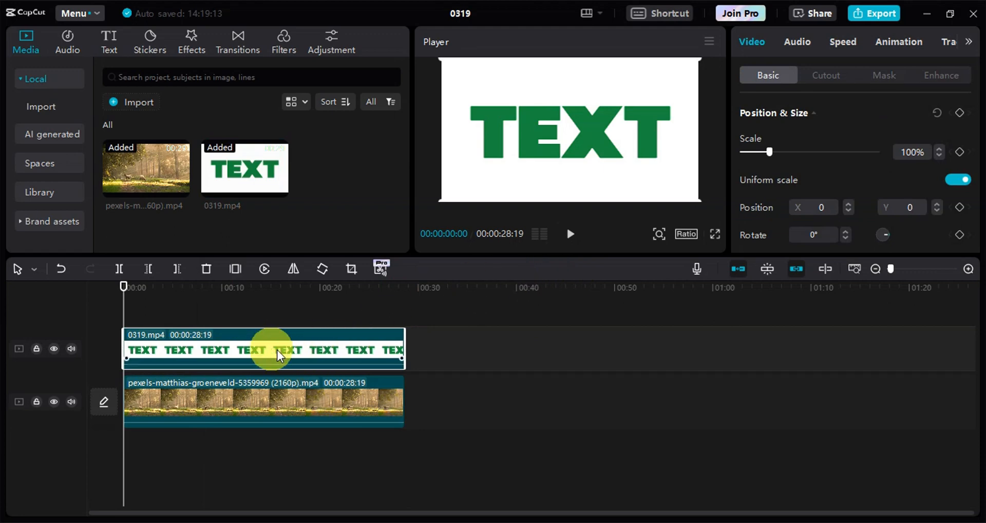
Step: Apply Chroma key to the 0319.mp4 overlay, using the green of the letters as key color and a strength of 50
click(816, 75)
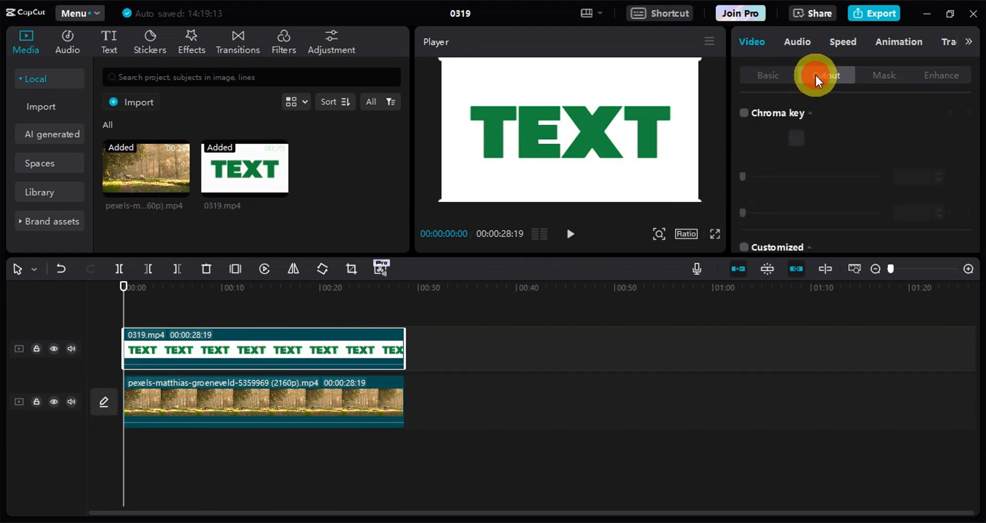
scroll(824, 117, down, 2)
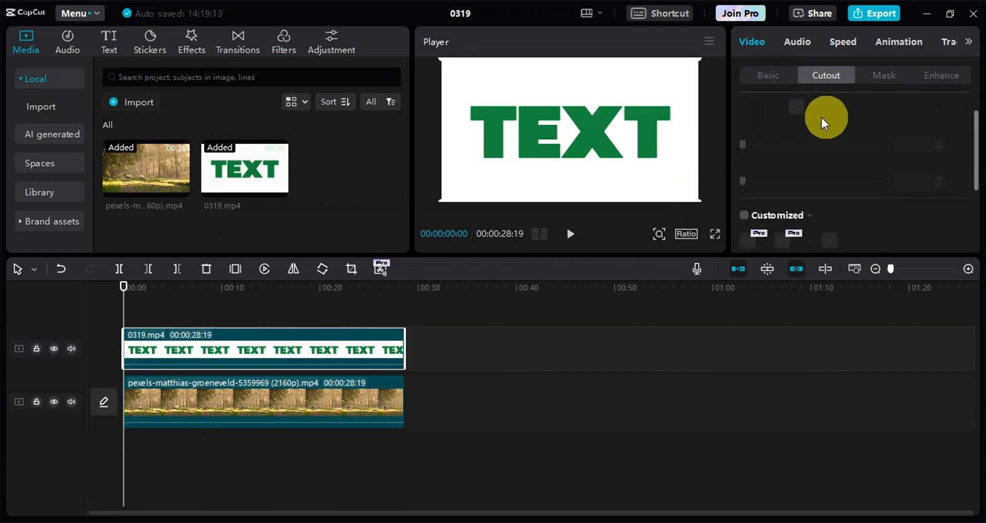
scroll(821, 117, up, 2)
click(745, 113)
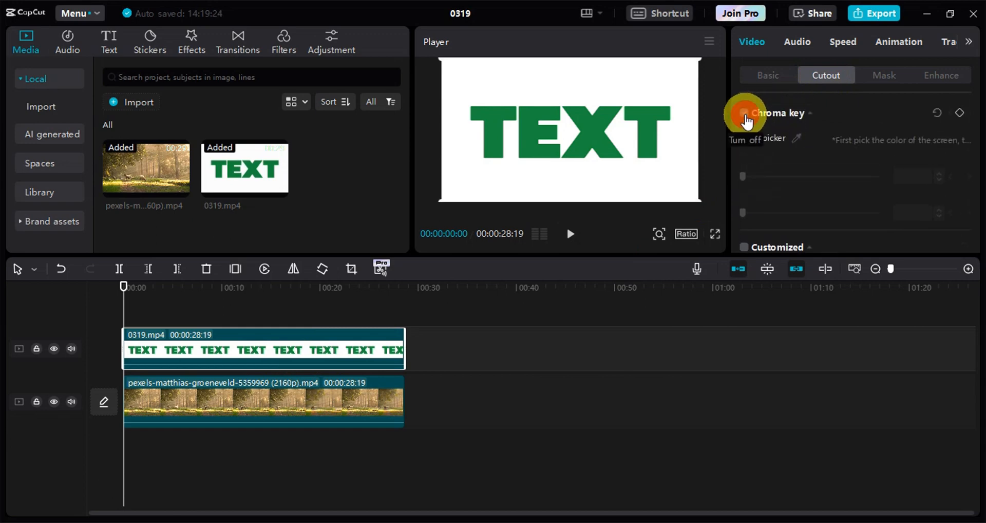
click(798, 137)
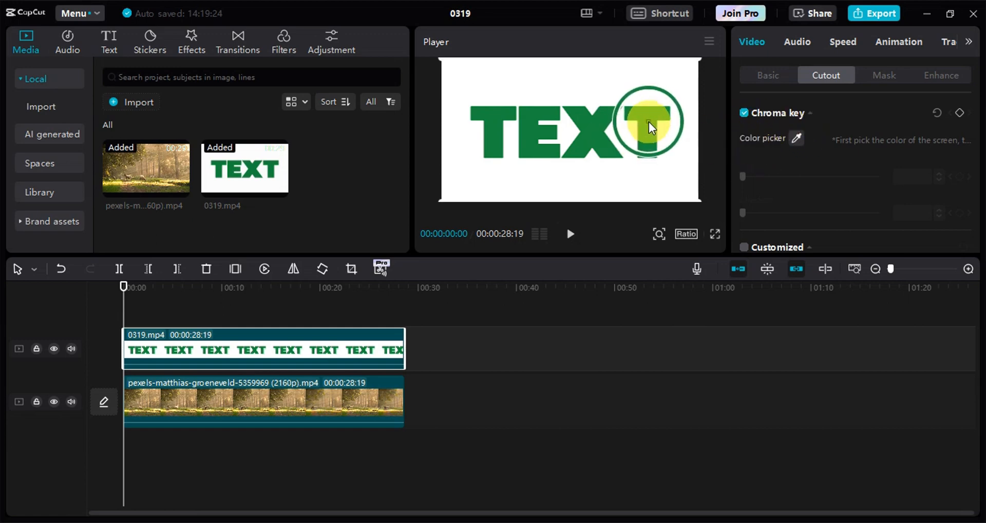
click(595, 134)
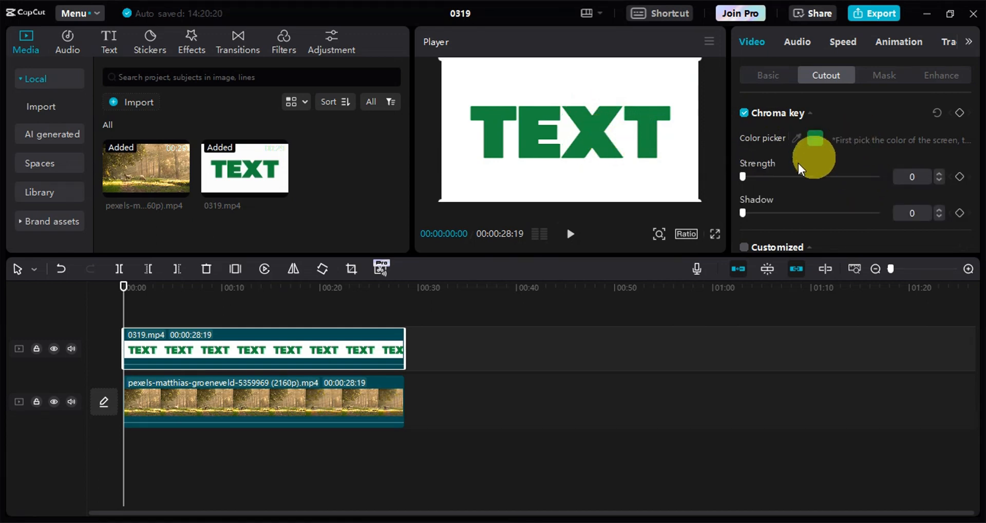
drag(744, 177, 811, 193)
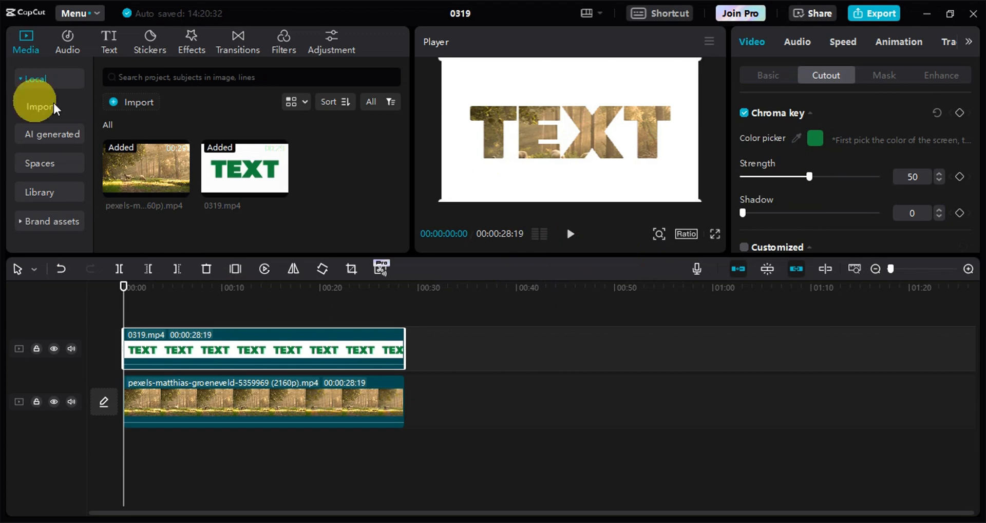
Step: Play the first few seconds of the project to check the footage showing through the letters
click(571, 234)
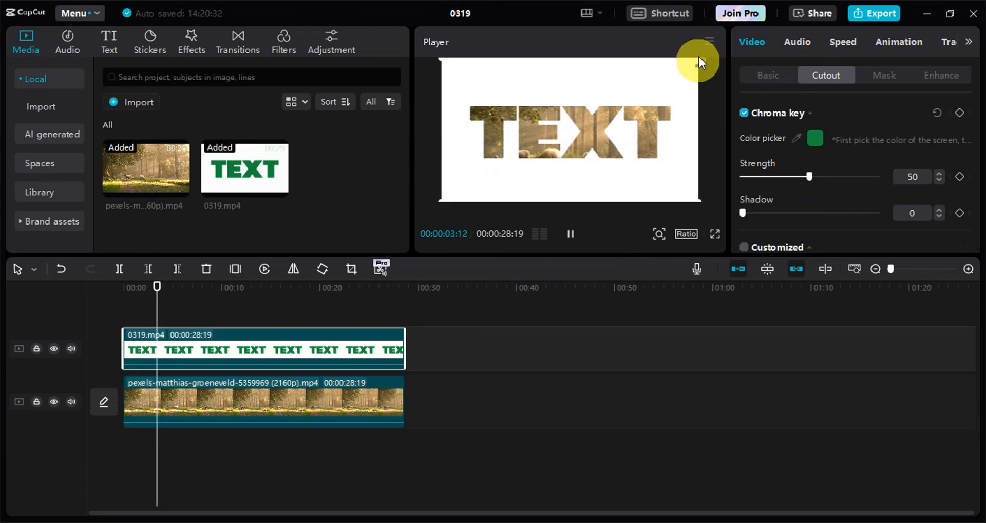
drag(700, 60, 607, 100)
drag(662, 77, 711, 41)
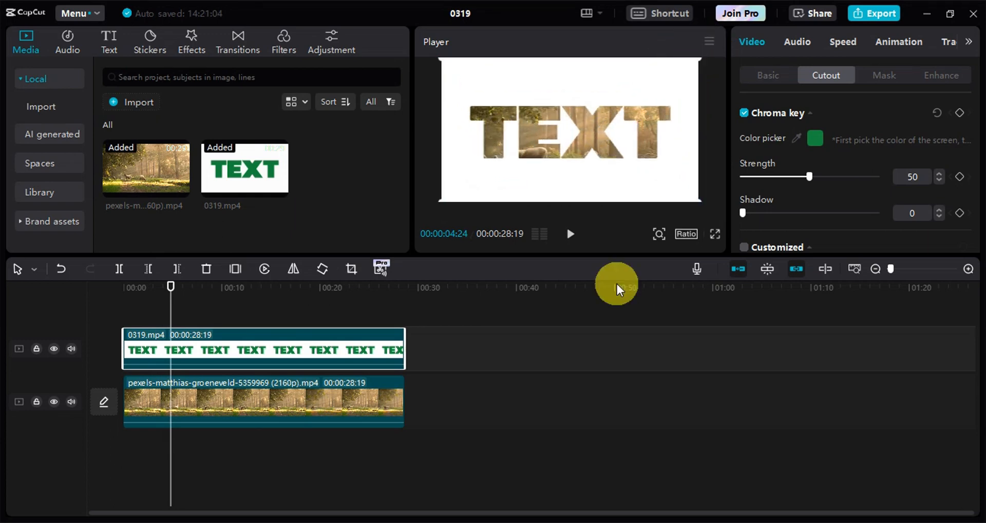
Step: Open the export settings for the finished text effect video
click(863, 14)
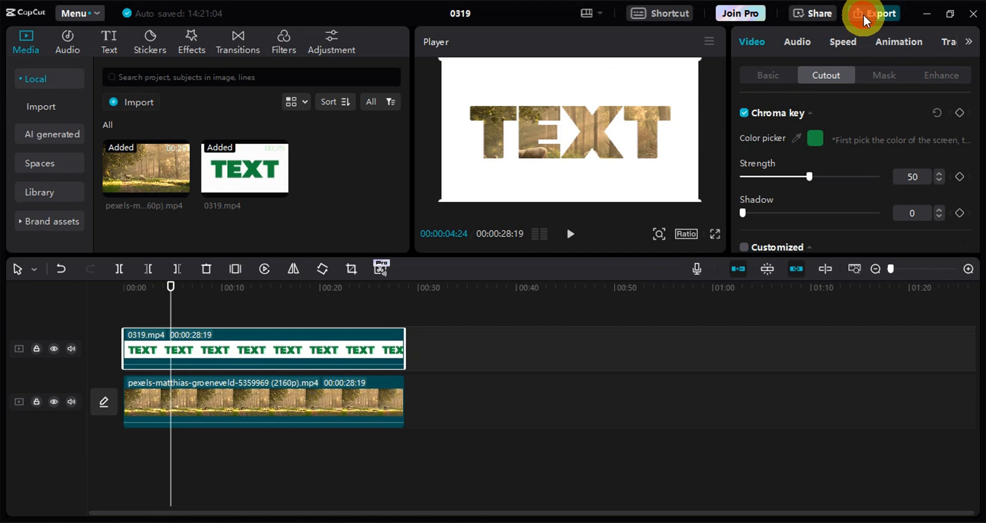